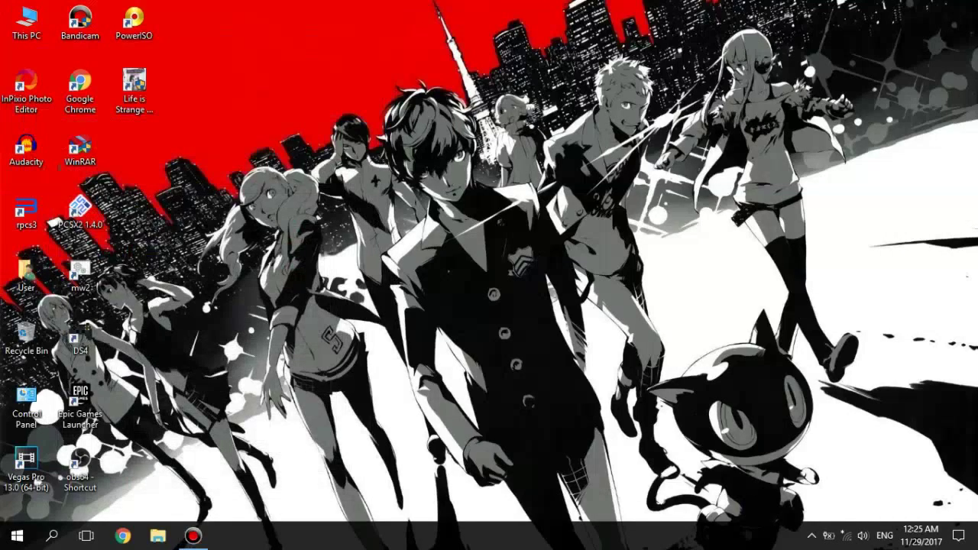
# - Refresh the Windows desktop, then start InPixio Photo Editor Premium from its desktop shortcut
pyautogui.rightClick(567, 211)
pyautogui.click(611, 273)
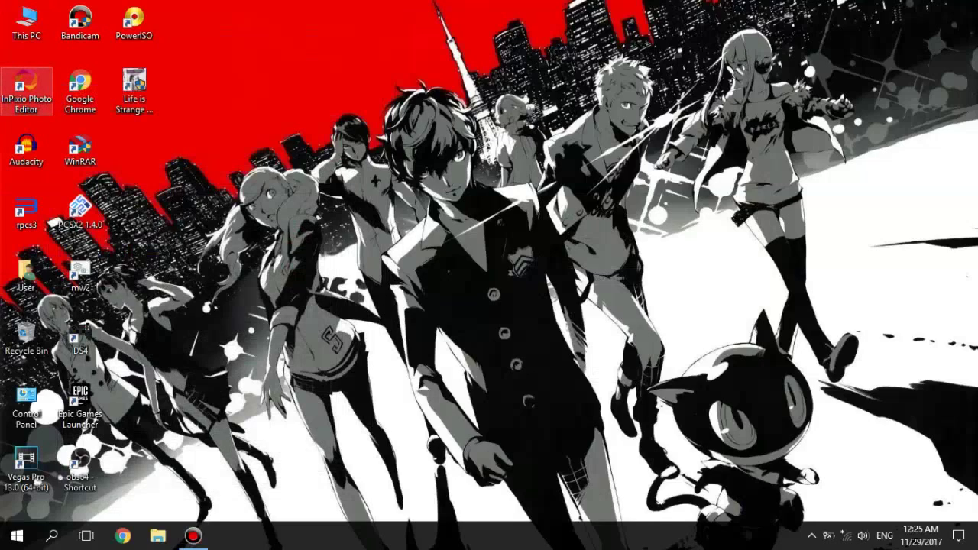
pyautogui.click(27, 88)
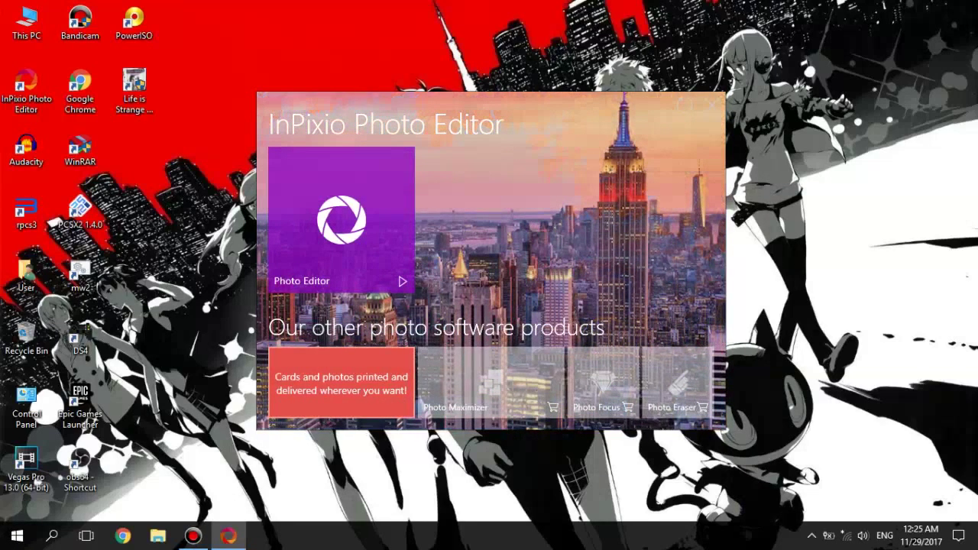
pyautogui.click(403, 281)
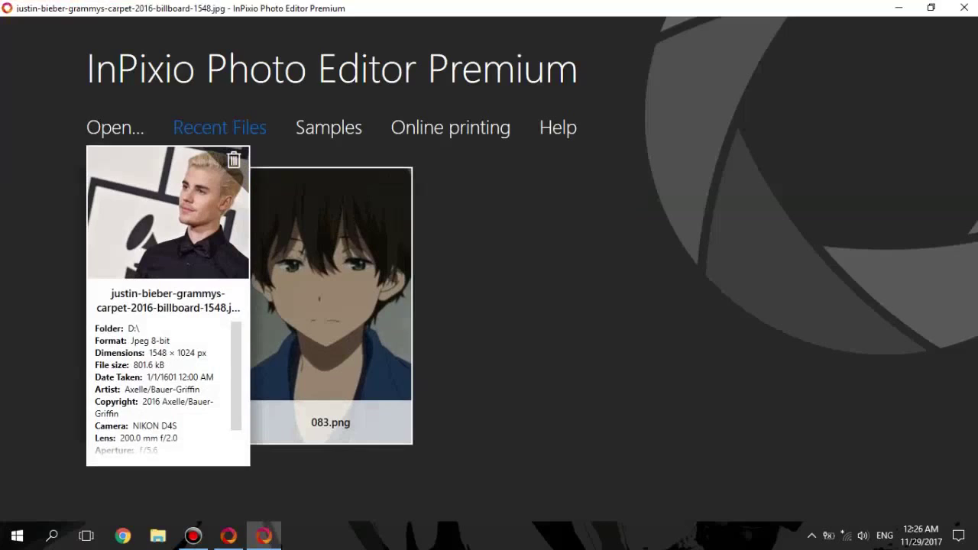
# - Open the recent portrait JPEG from Recent Files in the Photo Editor
pyautogui.click(168, 214)
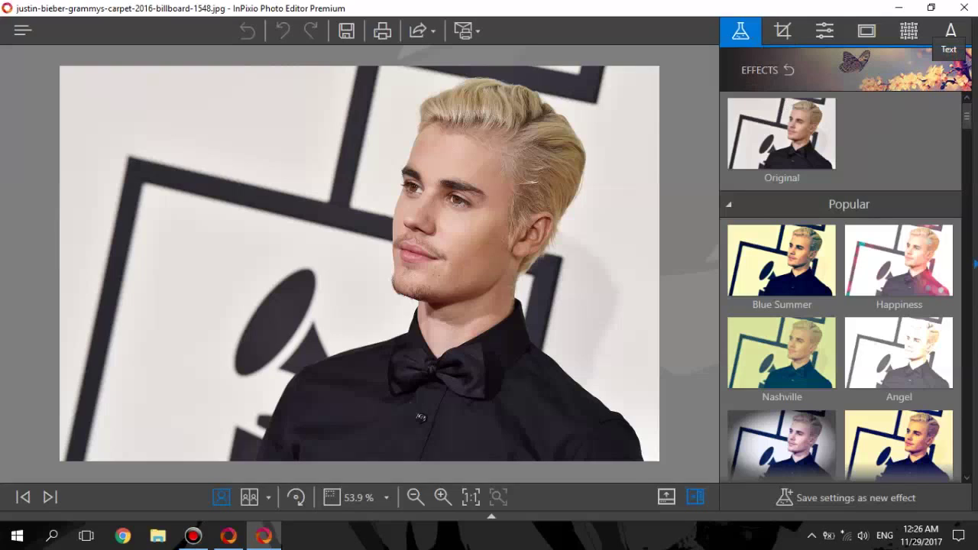
pyautogui.click(951, 30)
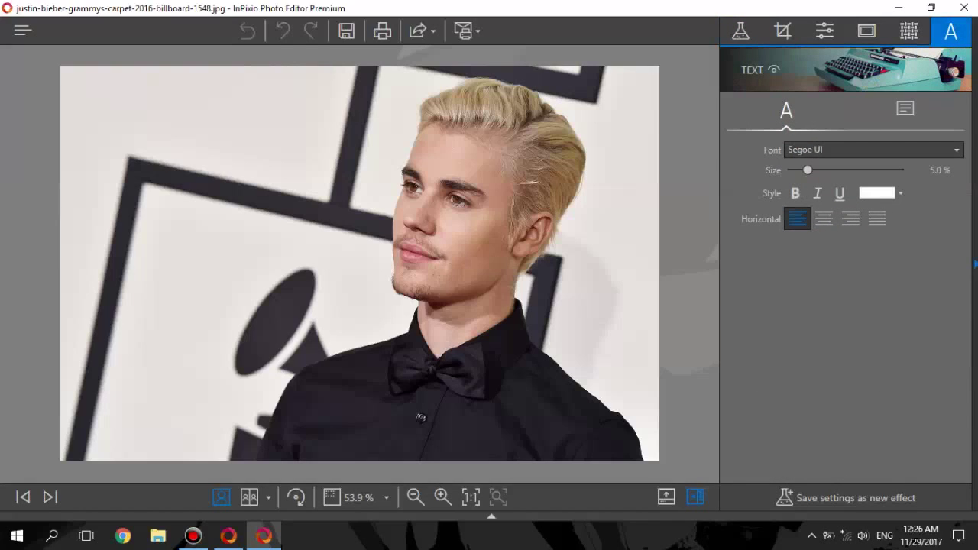
pyautogui.click(909, 30)
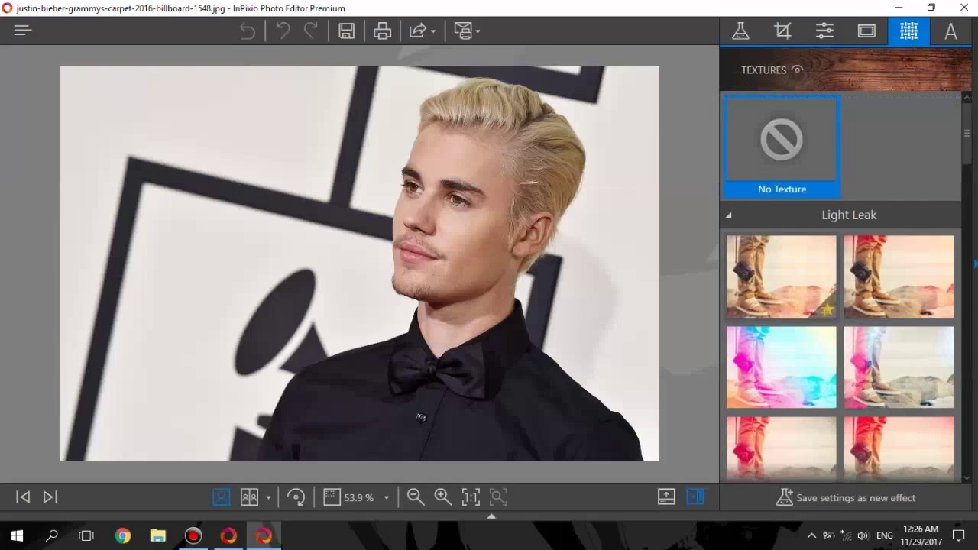
pyautogui.click(809, 379)
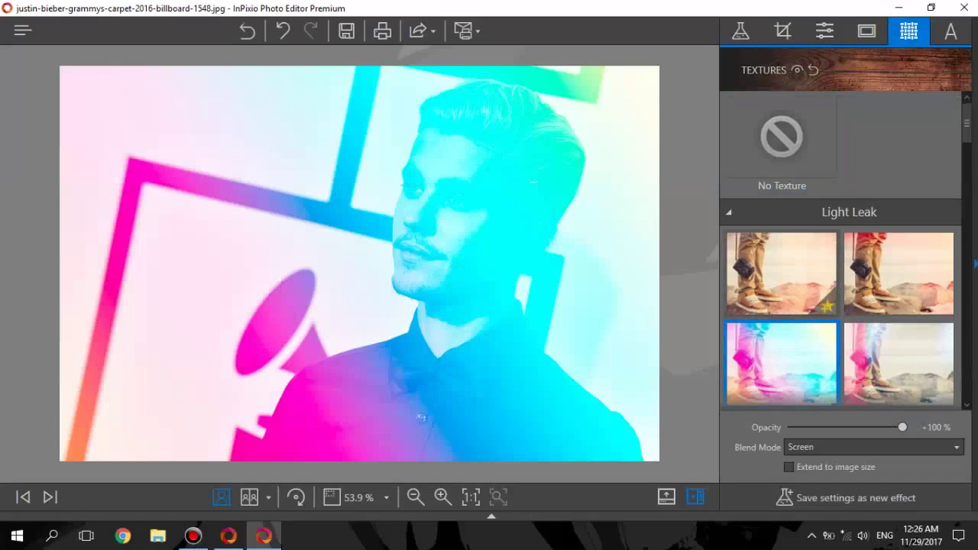
pyautogui.click(781, 273)
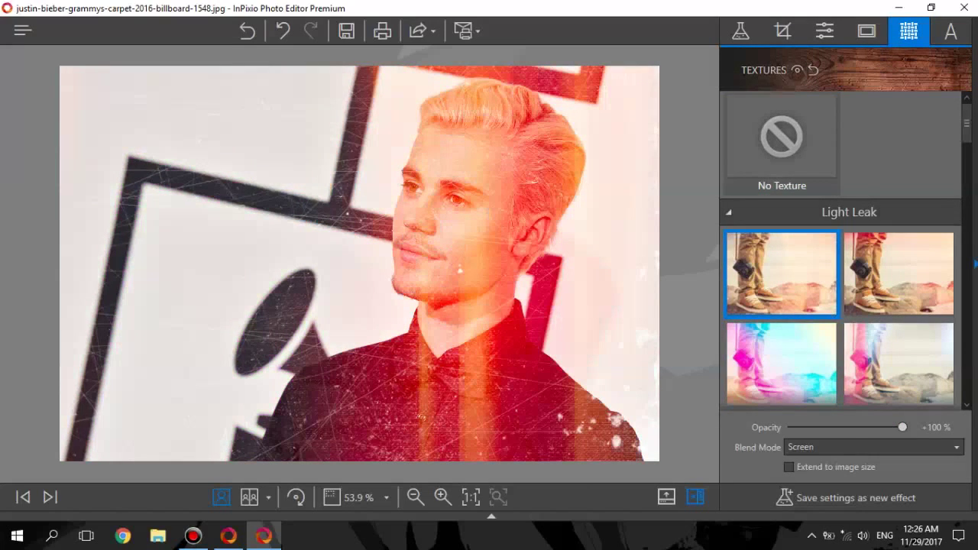
pyautogui.click(781, 142)
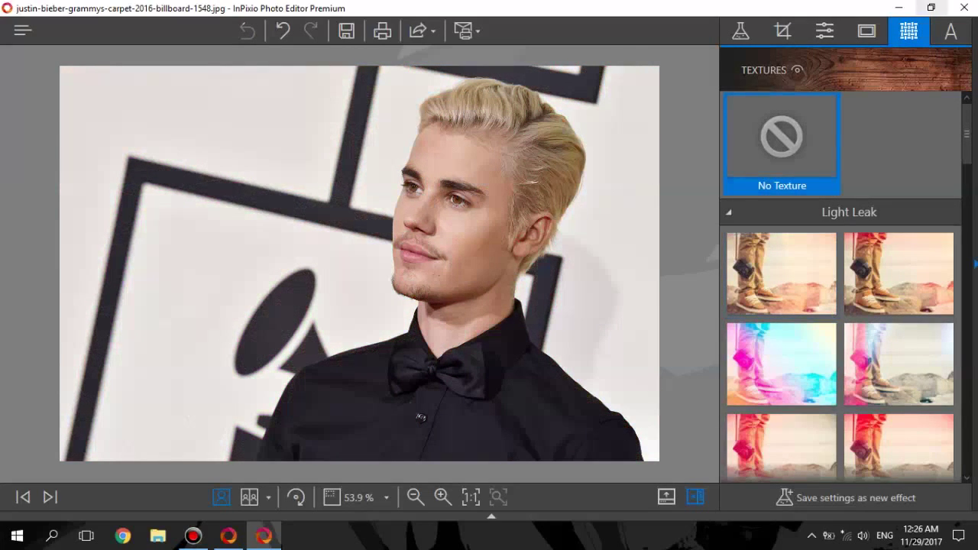
pyautogui.click(867, 30)
pyautogui.click(787, 279)
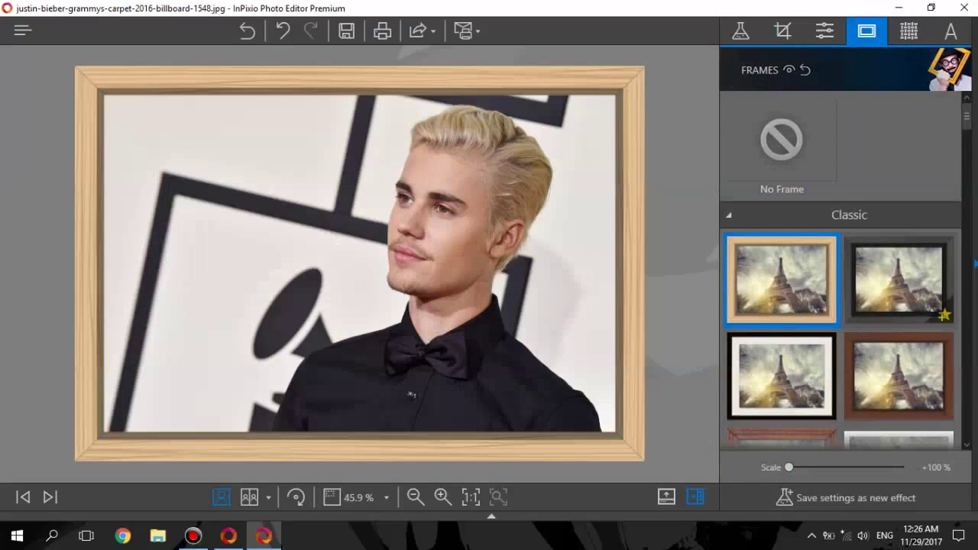
pyautogui.click(898, 279)
pyautogui.click(781, 145)
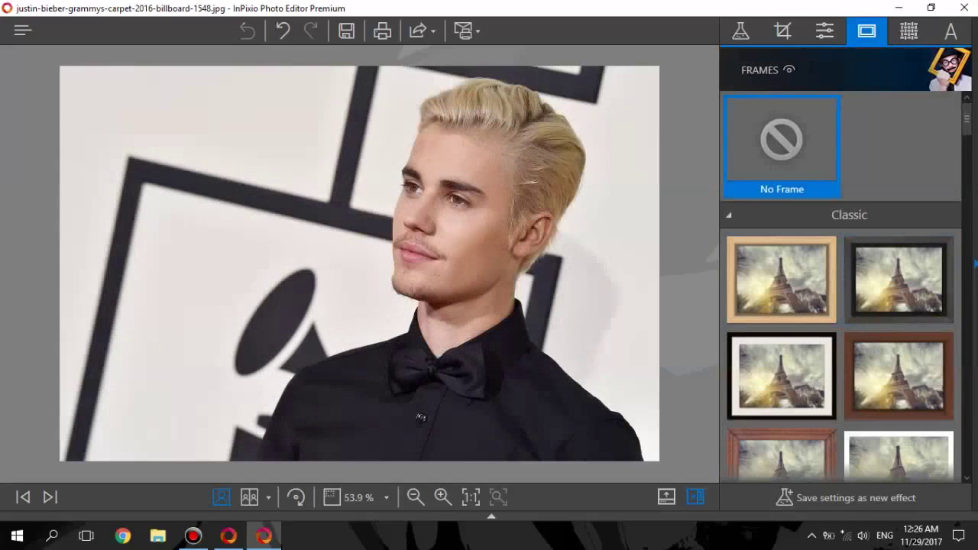
pyautogui.click(825, 31)
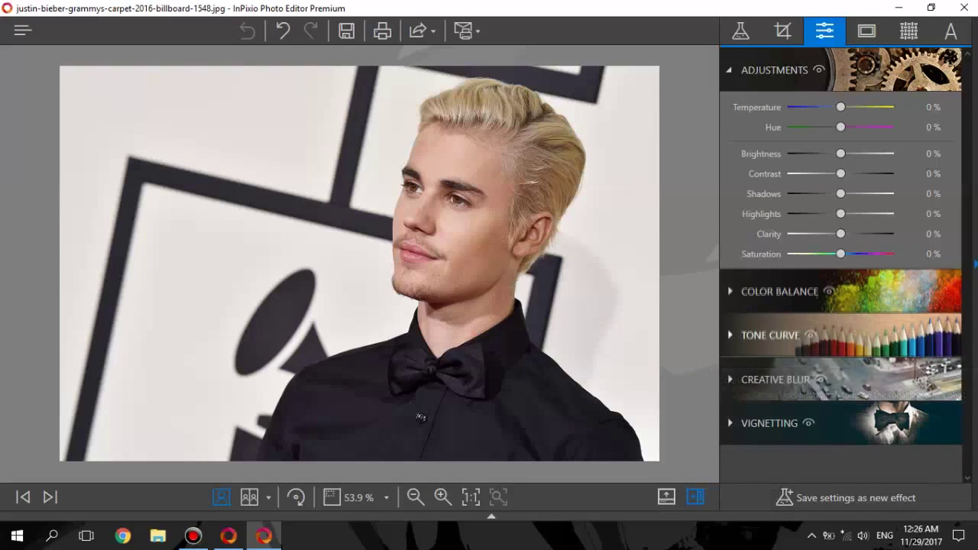
pyautogui.click(771, 336)
pyautogui.click(764, 157)
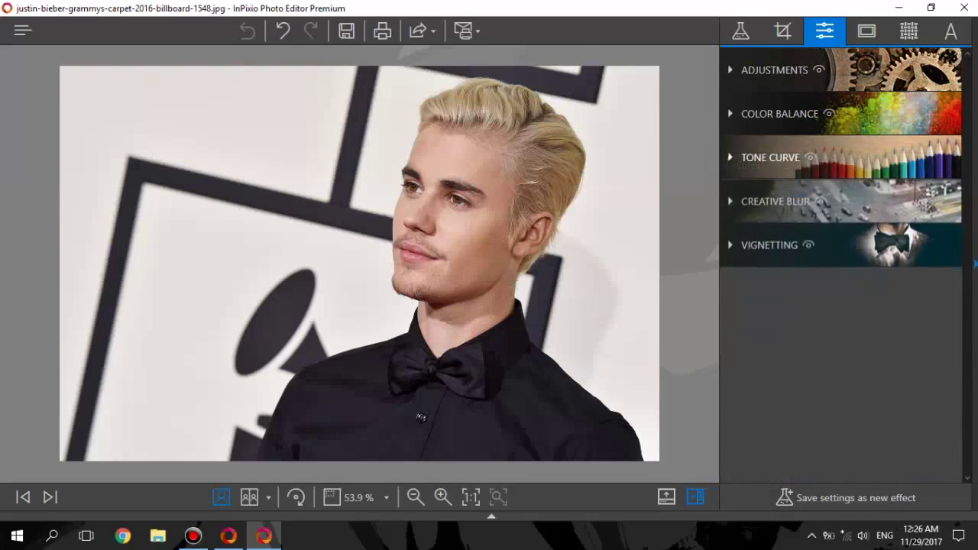
pyautogui.click(771, 69)
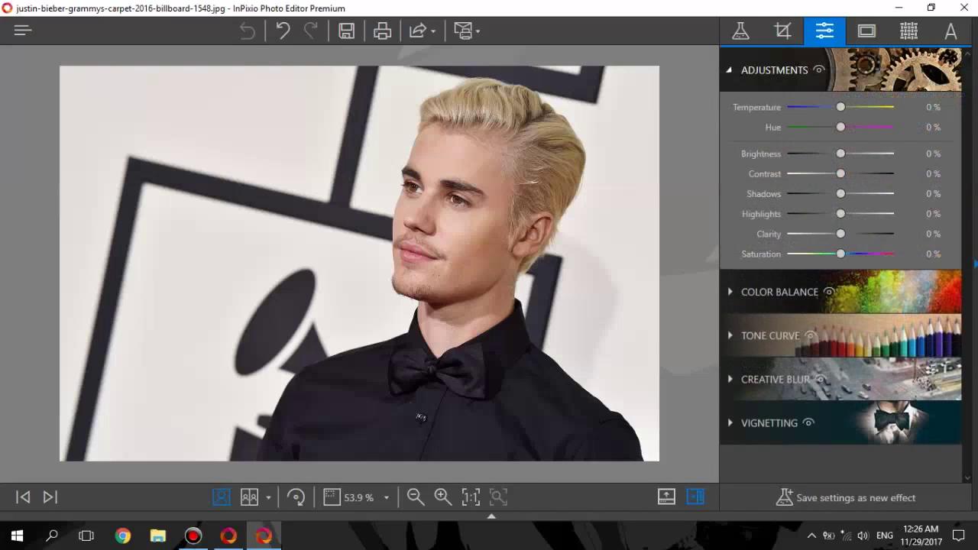
pyautogui.click(783, 31)
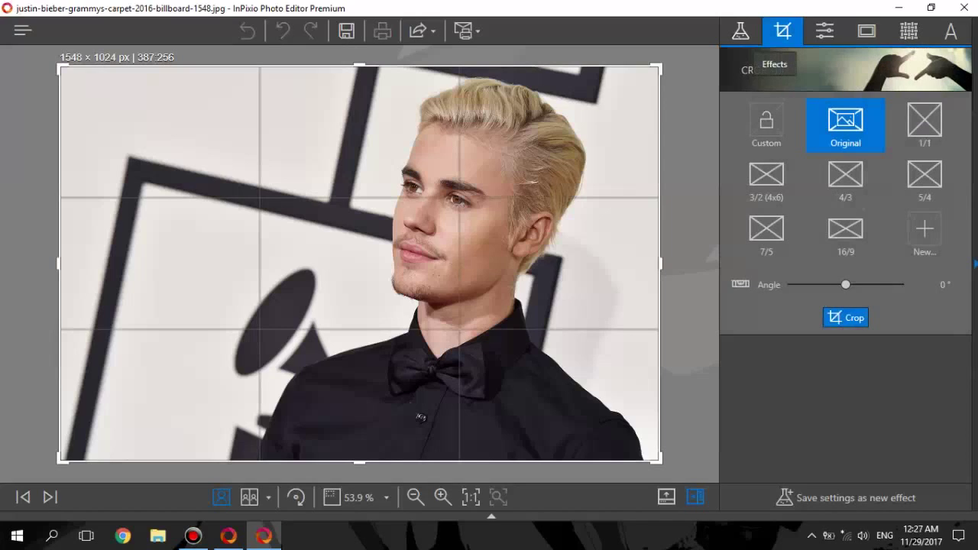
pyautogui.click(745, 32)
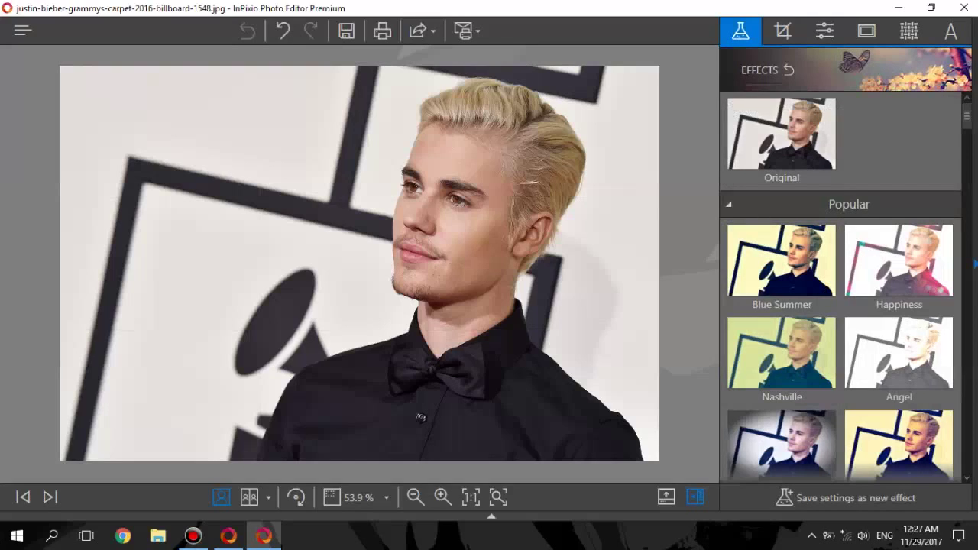
# - Apply Blue Summer, undo and redo it, then try Happiness, Nashville, Angel, Blue Wash, Cross Process
pyautogui.click(782, 260)
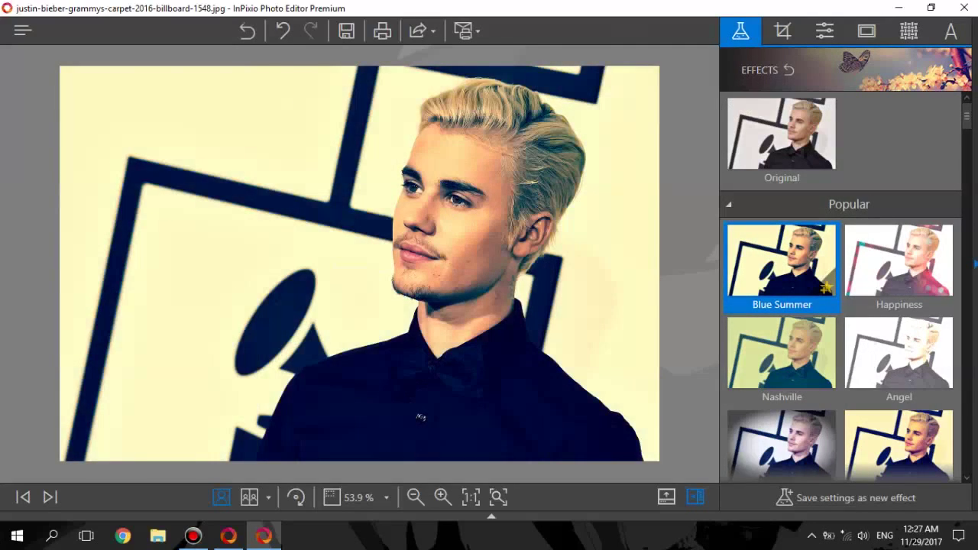
pyautogui.hotkey('ctrl', 'z')
pyautogui.hotkey('ctrl', 'y')
pyautogui.click(899, 263)
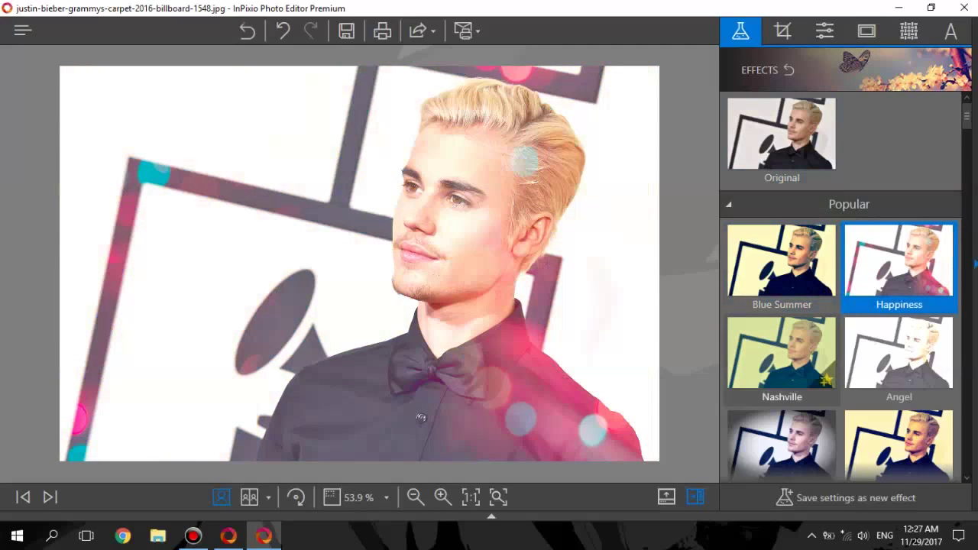
pyautogui.click(781, 352)
pyautogui.click(899, 351)
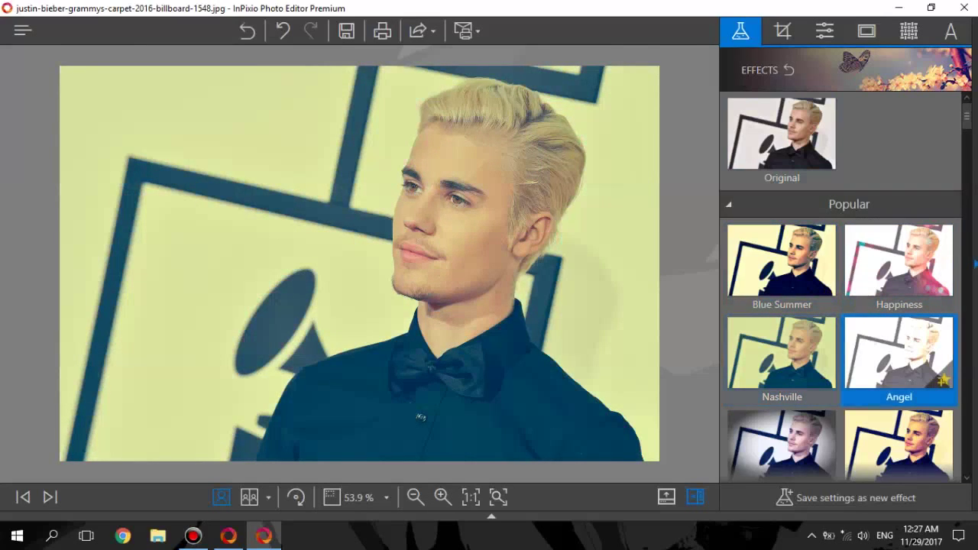
pyautogui.click(823, 458)
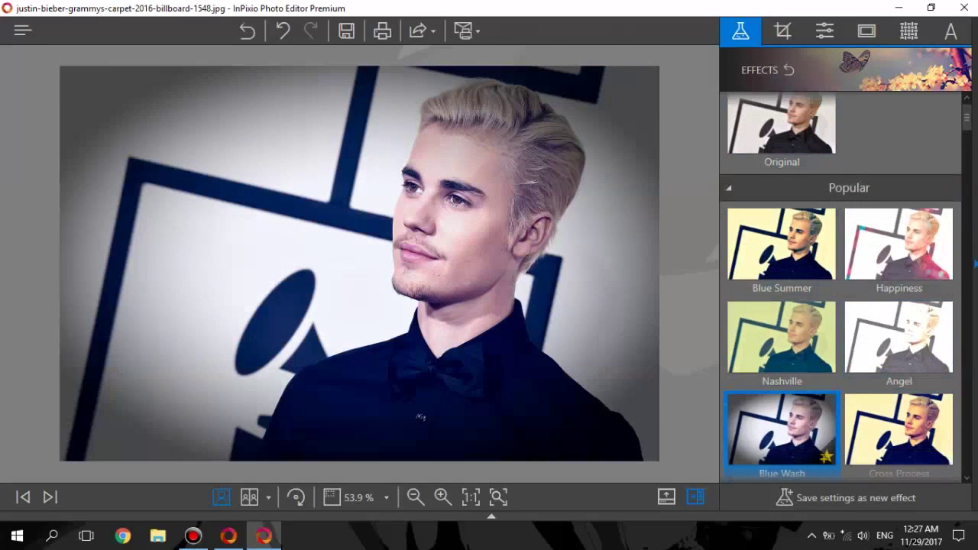
pyautogui.click(898, 432)
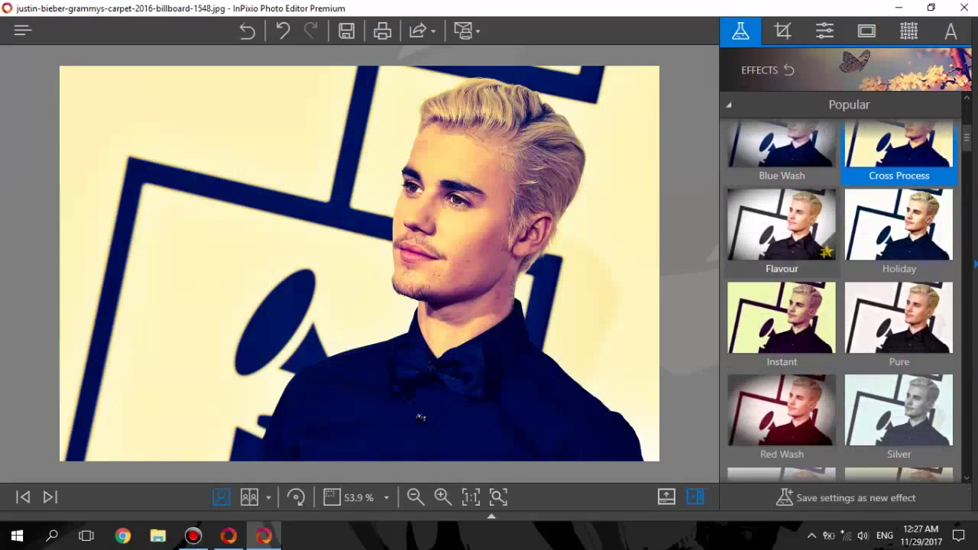
# - Preview the Flavour, Holiday, Instant, Pure, Red Wash and Silver effects on the portrait
pyautogui.click(781, 226)
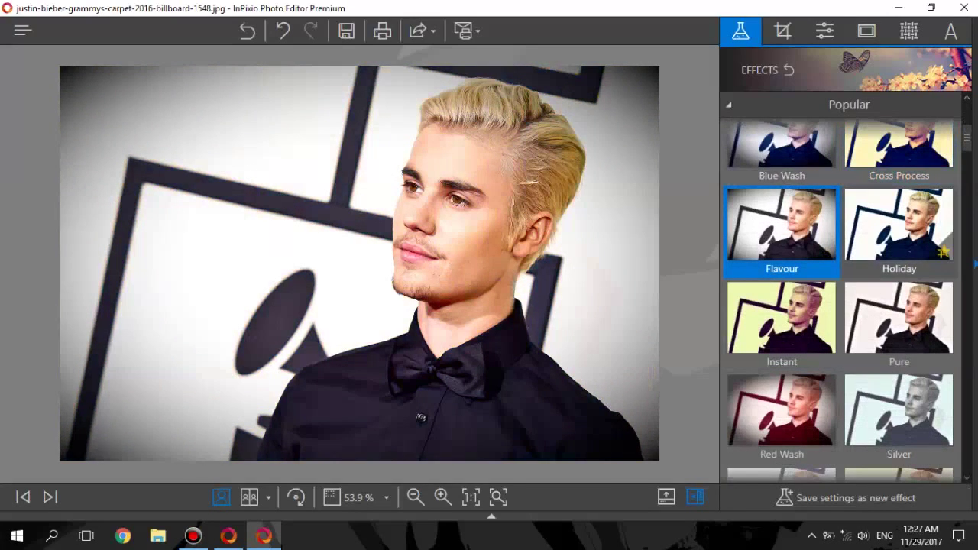
pyautogui.click(898, 226)
pyautogui.click(781, 318)
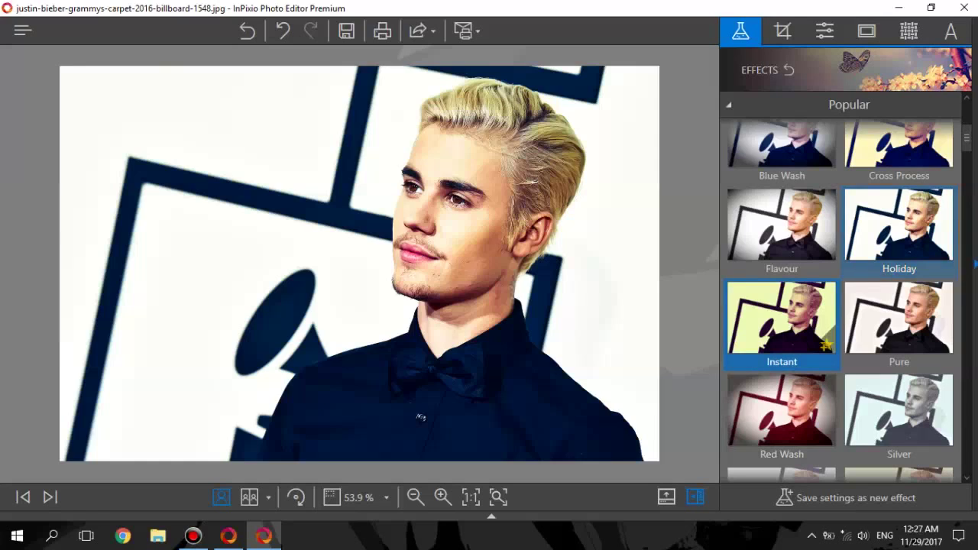
pyautogui.click(899, 318)
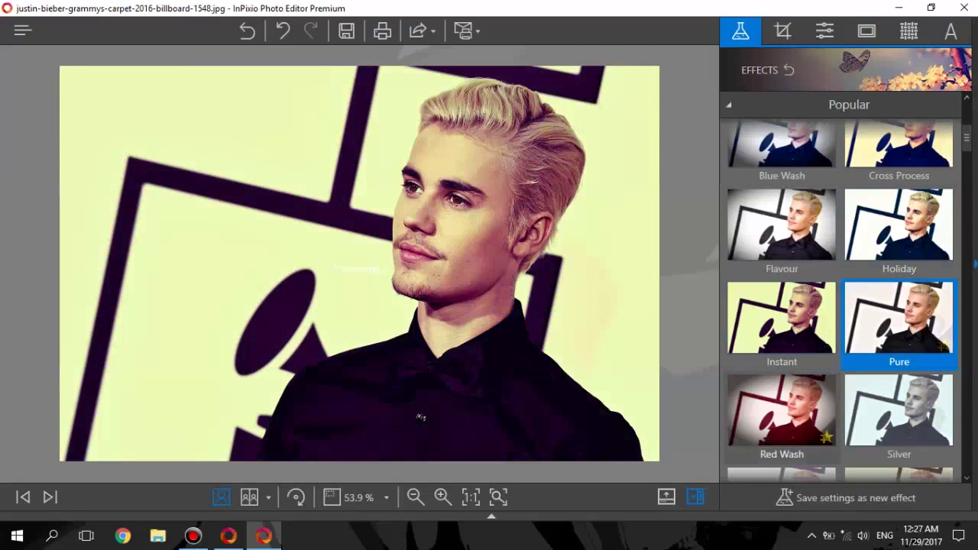
pyautogui.click(781, 411)
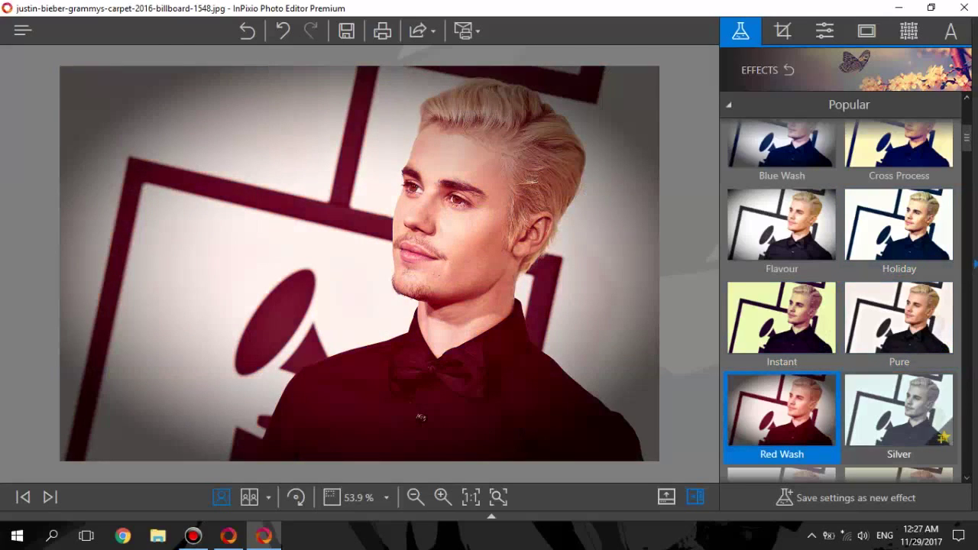
pyautogui.click(899, 410)
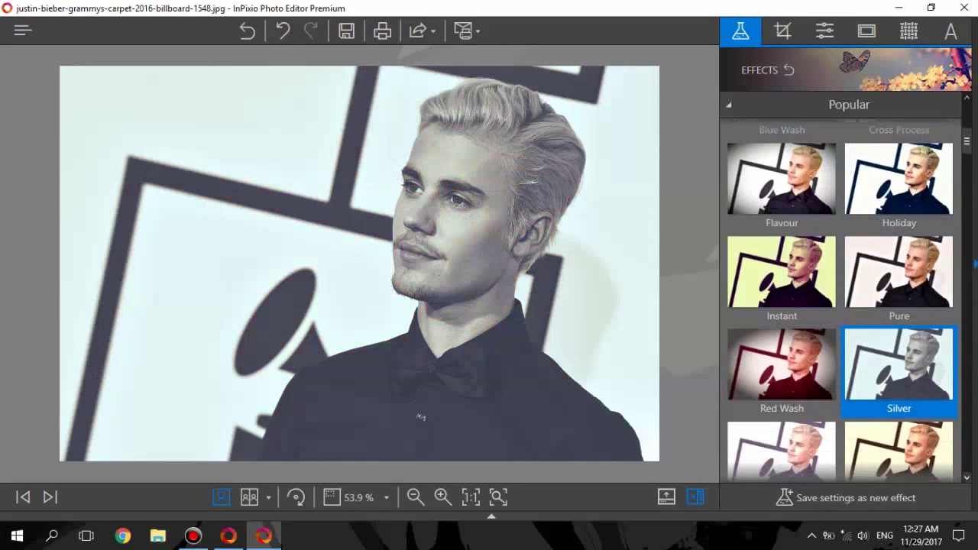
# - Try Sunny and Sutro, then settle on Blue Summer and open the text settings
pyautogui.scroll(-1, 782, 397)
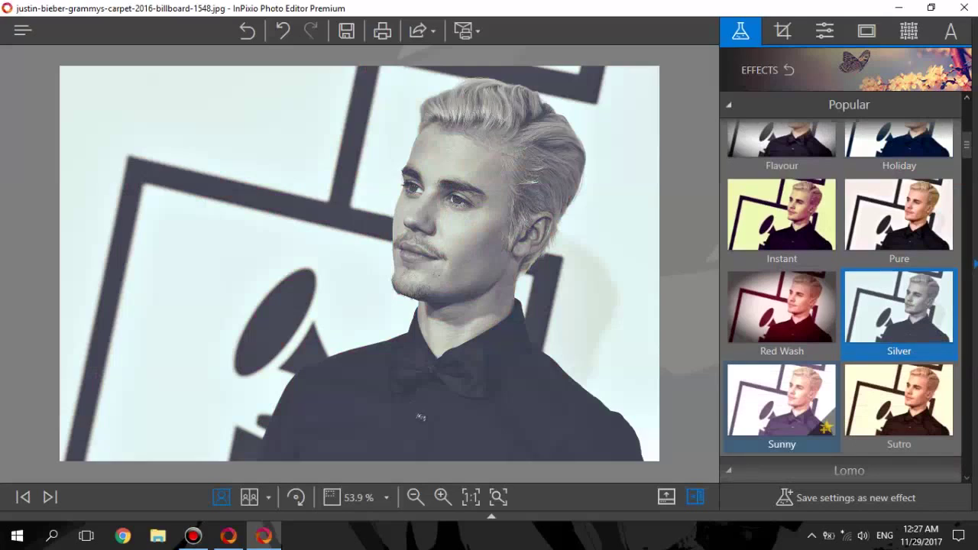
pyautogui.click(782, 400)
pyautogui.click(899, 400)
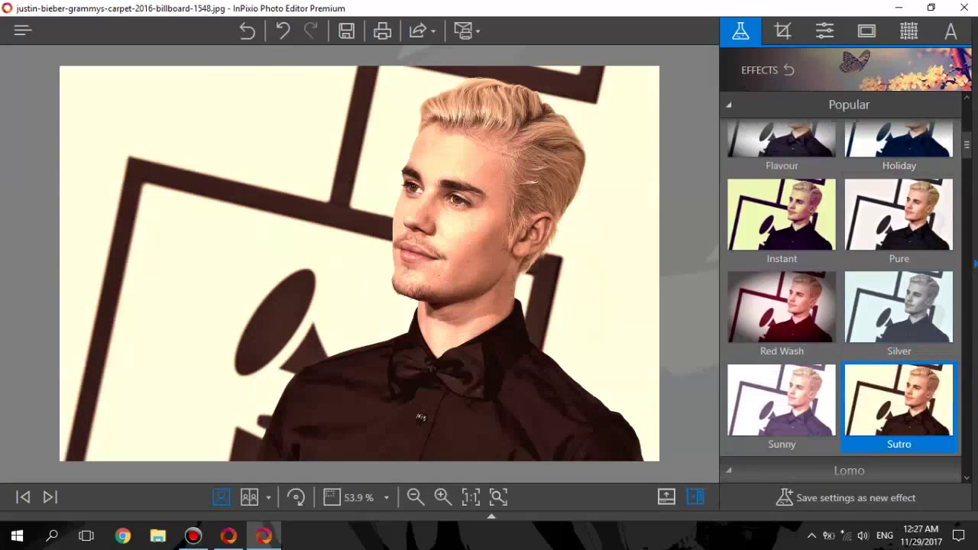
pyautogui.moveTo(967, 144); pyautogui.dragTo(967, 115)
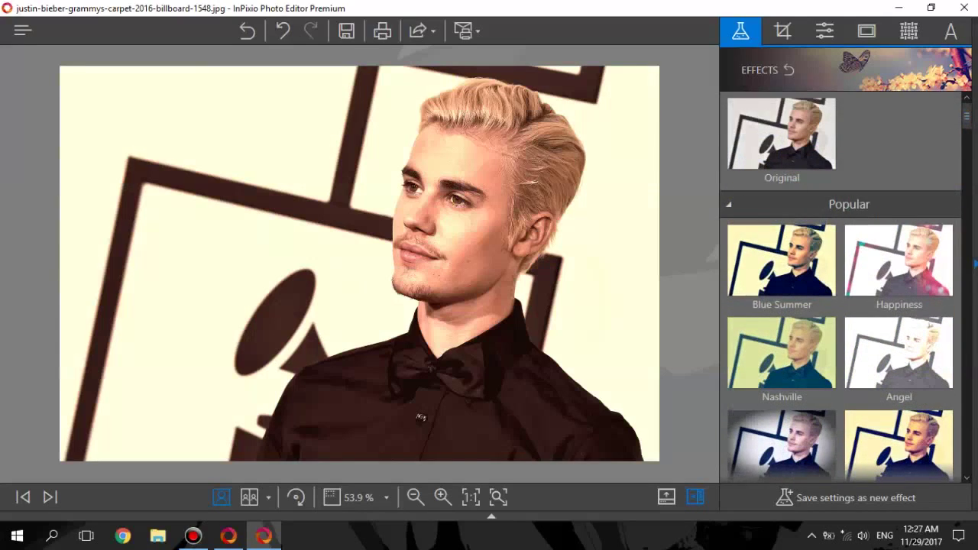
pyautogui.click(782, 264)
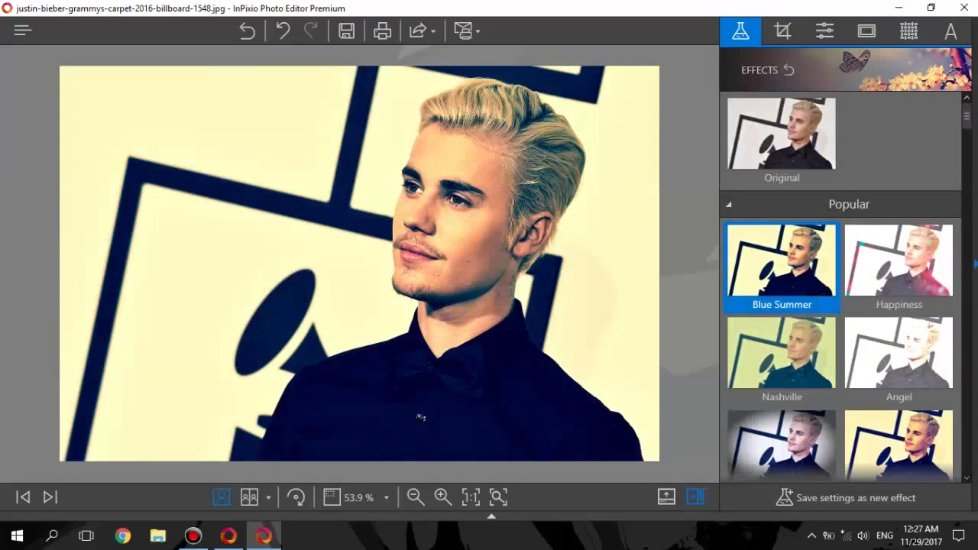
pyautogui.click(950, 30)
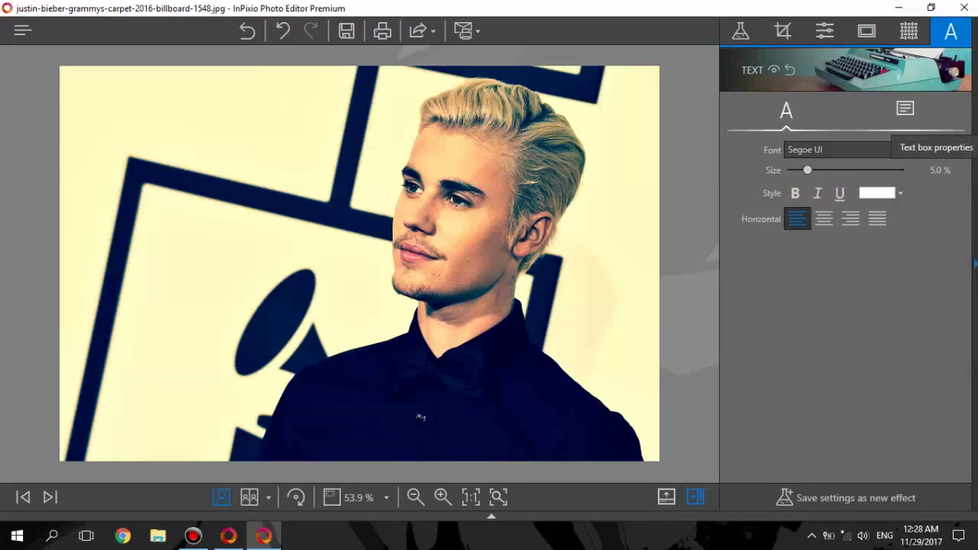
# - Set the text format to Bold from the text box properties and format panels
pyautogui.click(905, 111)
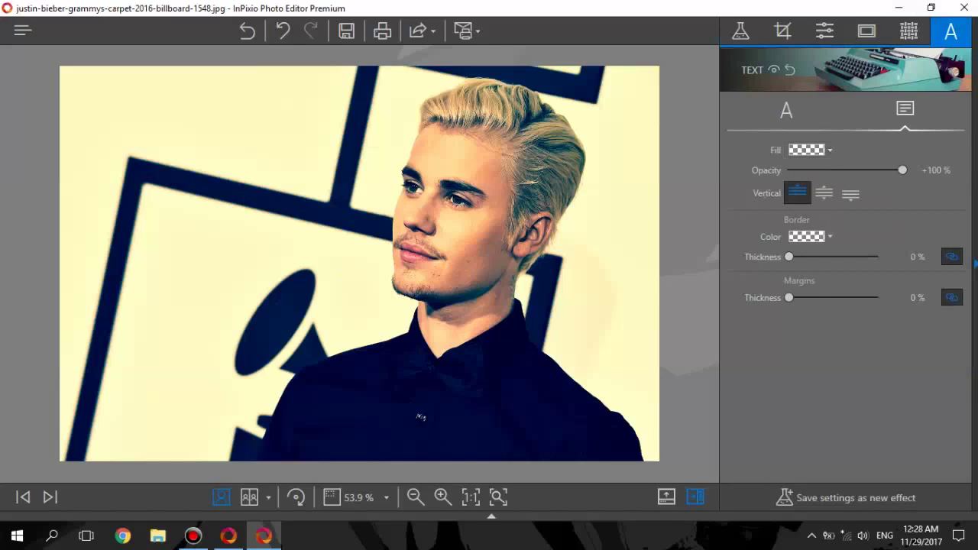
pyautogui.click(787, 111)
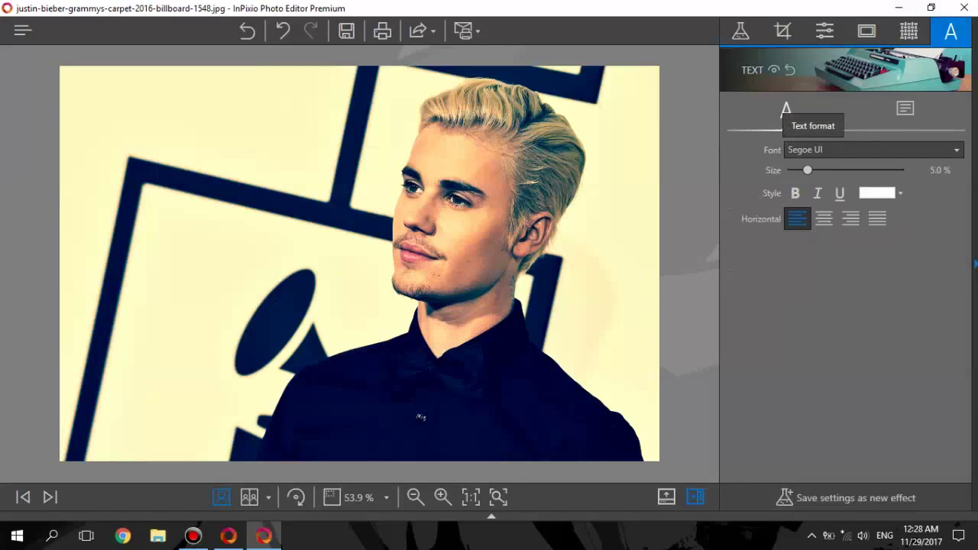
pyautogui.click(795, 193)
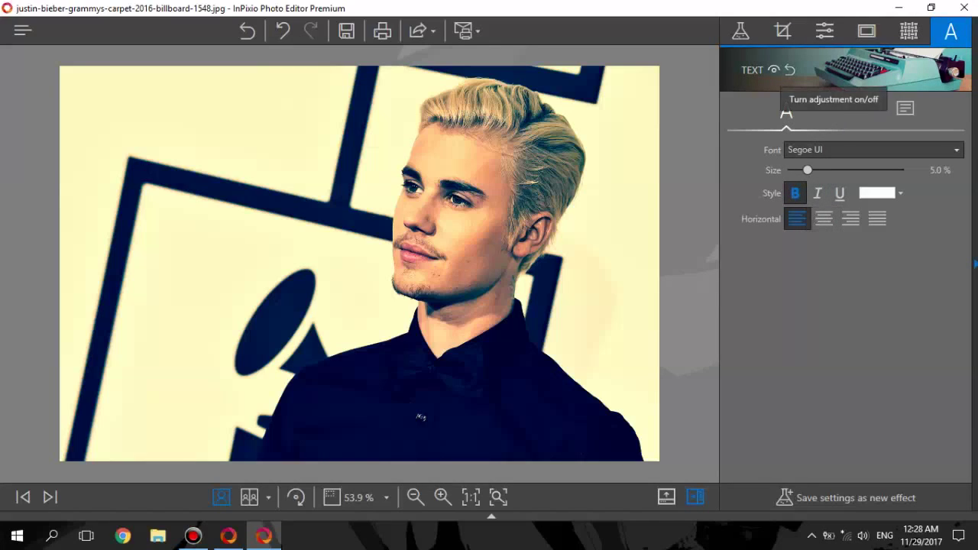
# - Return to the Effects list, compare against the original photo, and open the main menu
pyautogui.click(740, 31)
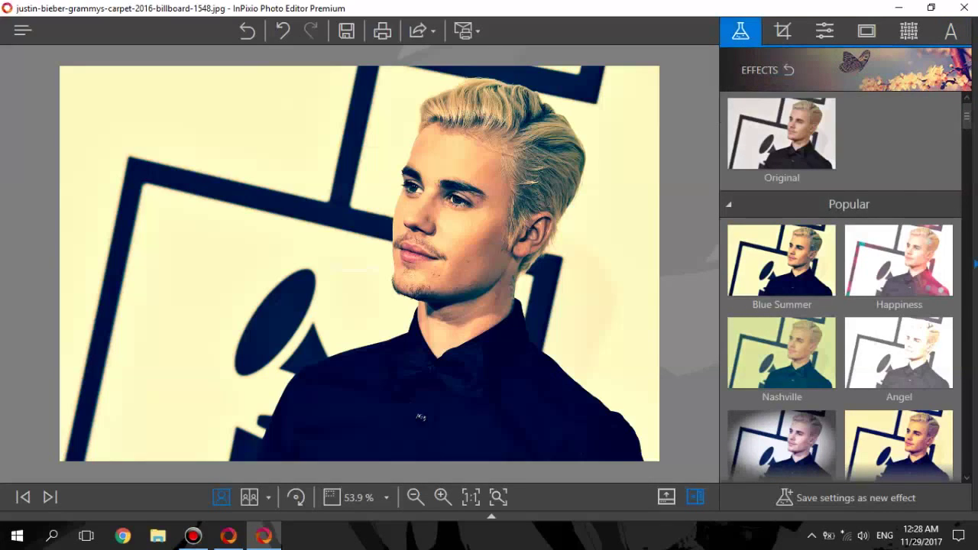
pyautogui.click(420, 416)
pyautogui.click(22, 31)
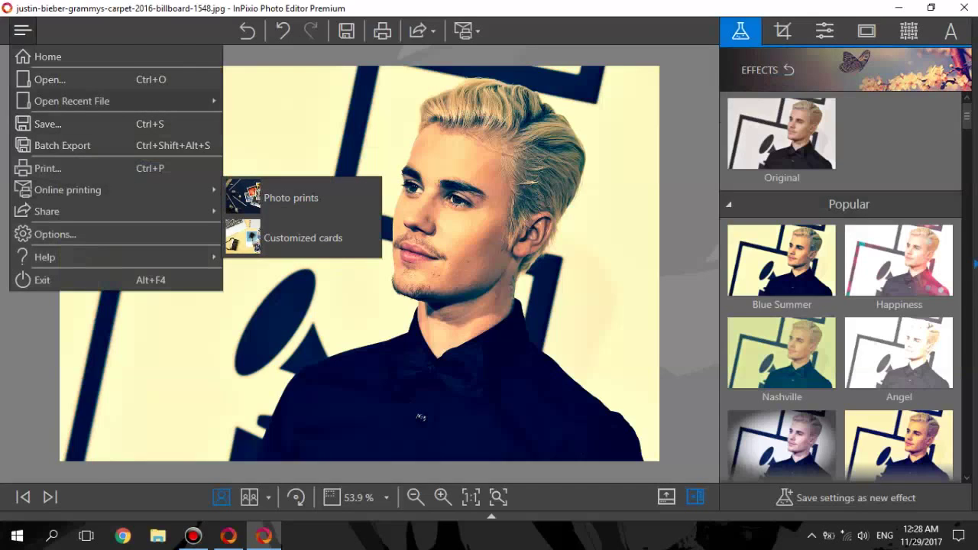
# - Open Options and cancel it unchanged, scroll the Effects panel, then close the editor window
pyautogui.click(53, 234)
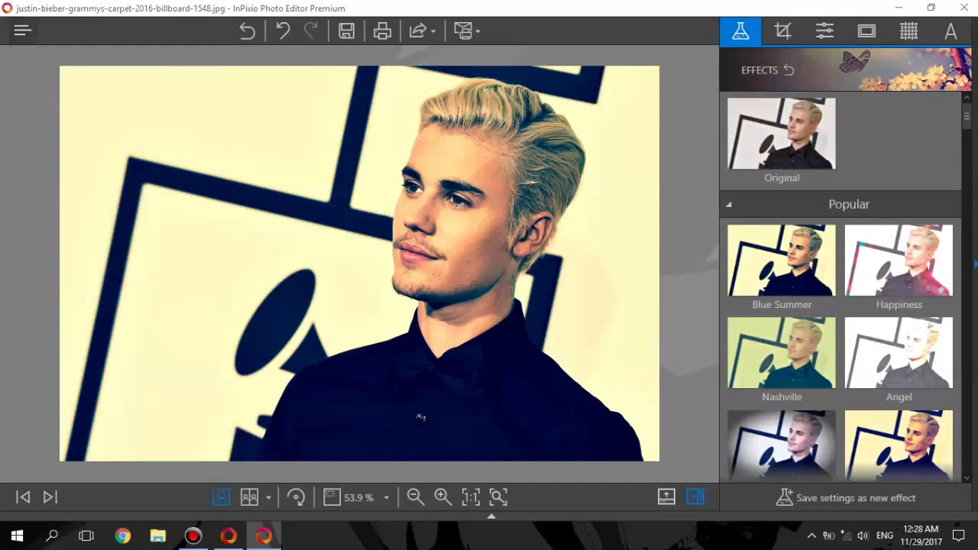
pyautogui.click(631, 360)
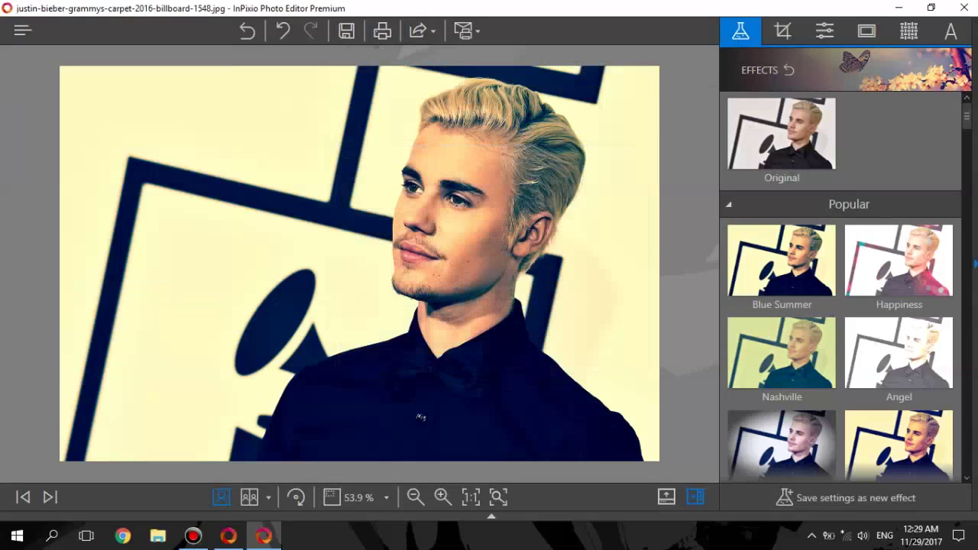
pyautogui.scroll(-2, 840, 286)
pyautogui.scroll(2, 841, 286)
pyautogui.click(964, 8)
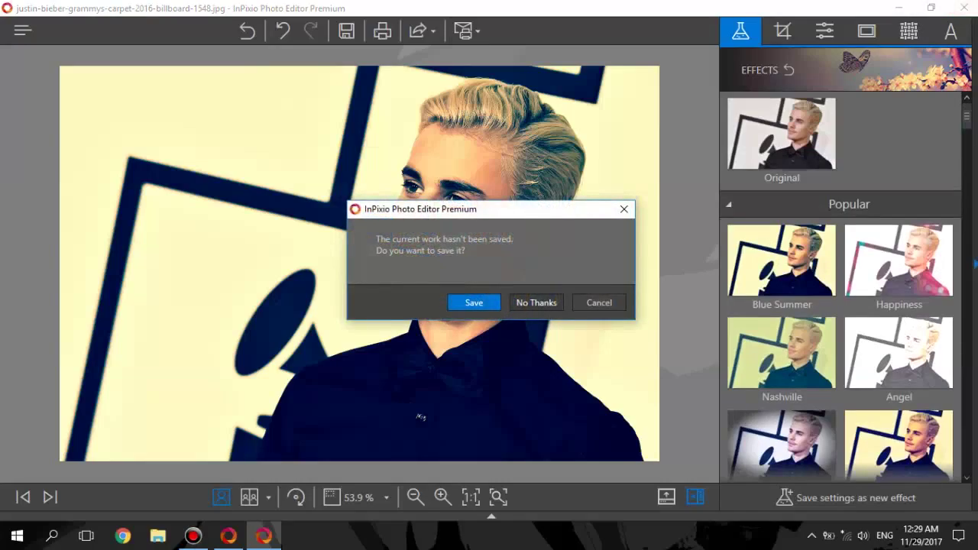
# - Discard unsaved edits with No Thanks, close the launcher with Alt+F4, and refresh the desktop
pyautogui.click(537, 303)
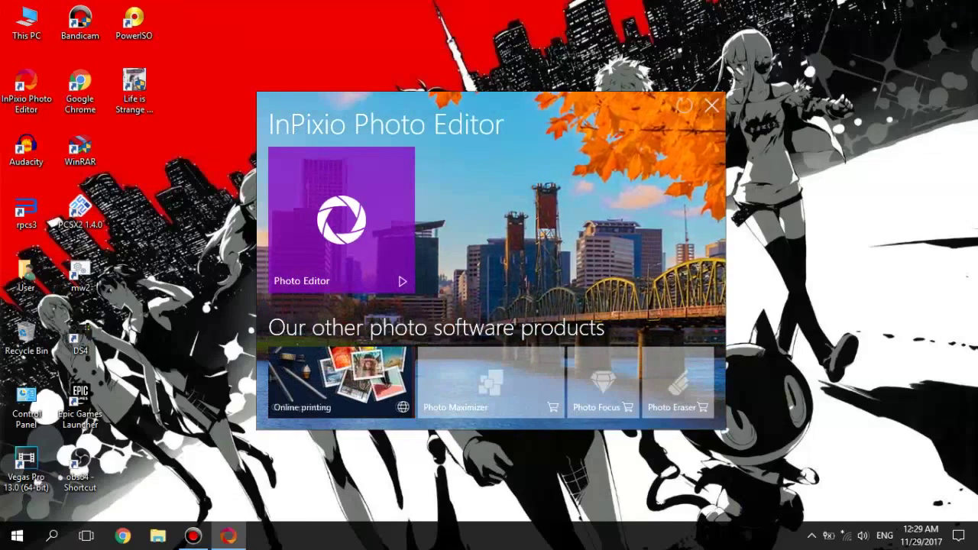
pyautogui.hotkey('alt', 'F4')
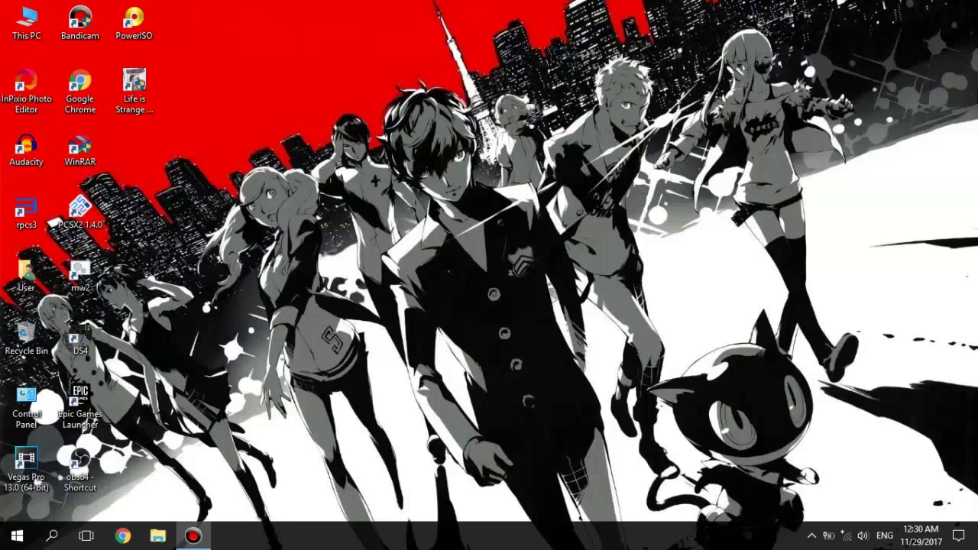
pyautogui.rightClick(267, 276)
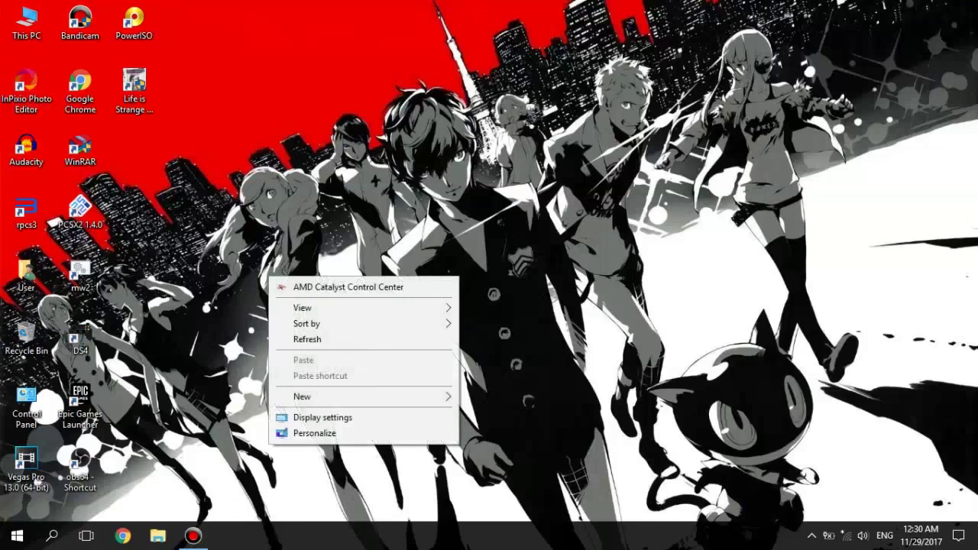
pyautogui.click(328, 338)
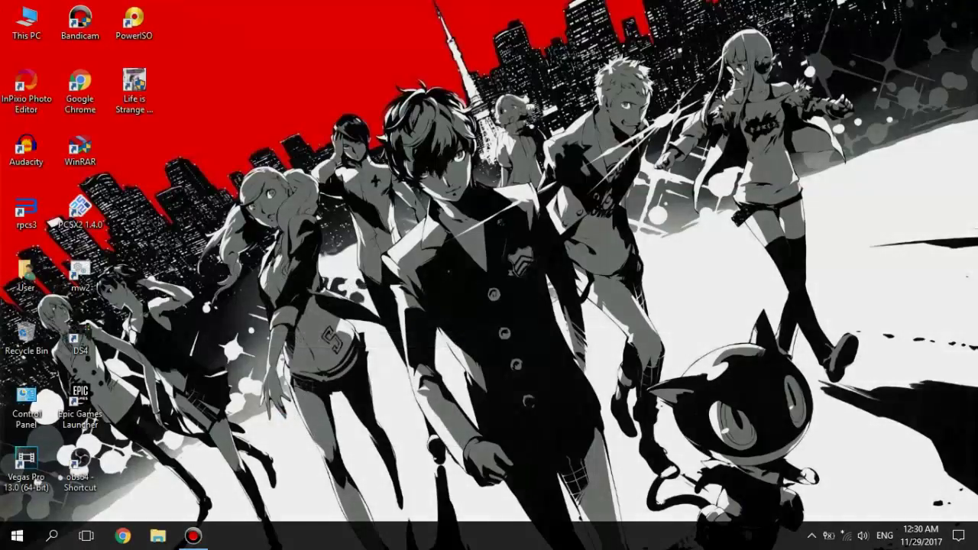